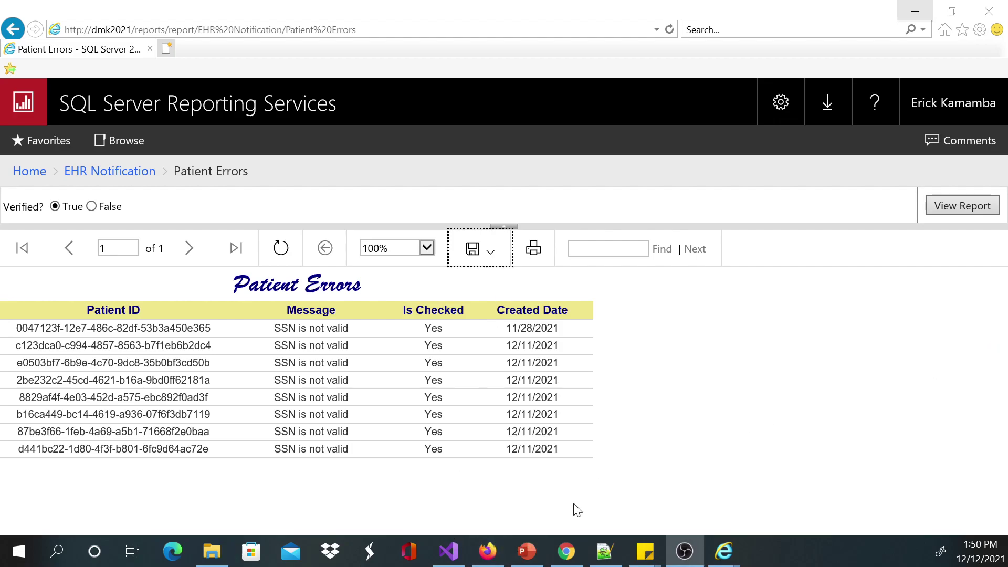
In the PowerPoint deck, view slide 128 on how SSRS works, then slide 129 on subscriptions
left_click(526, 551)
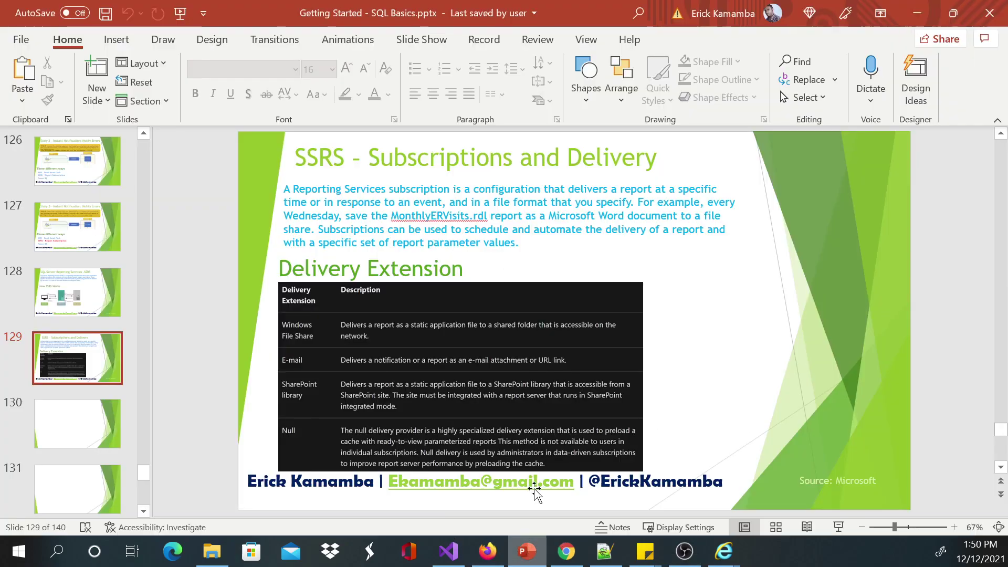
left_click(100, 292)
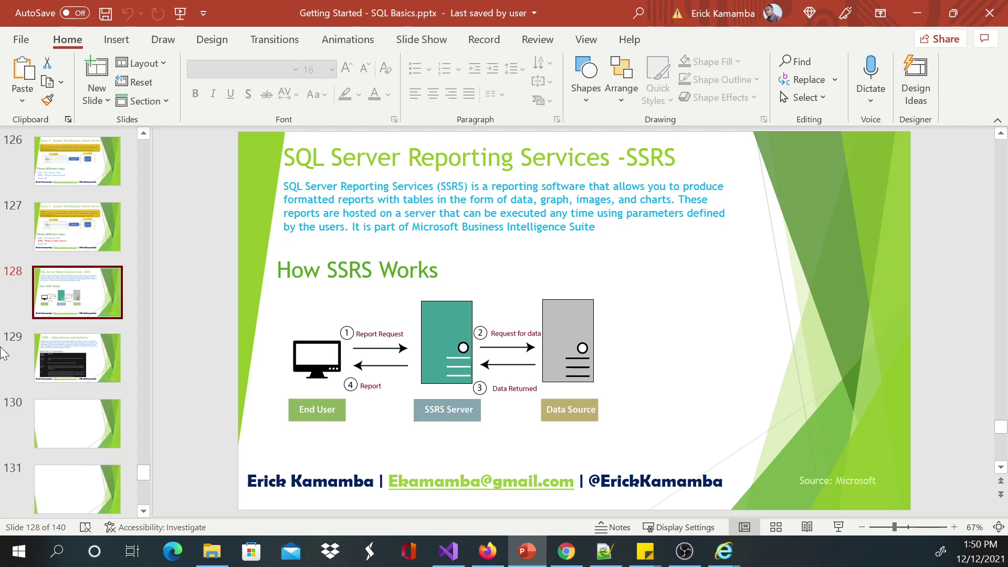
left_click(89, 370)
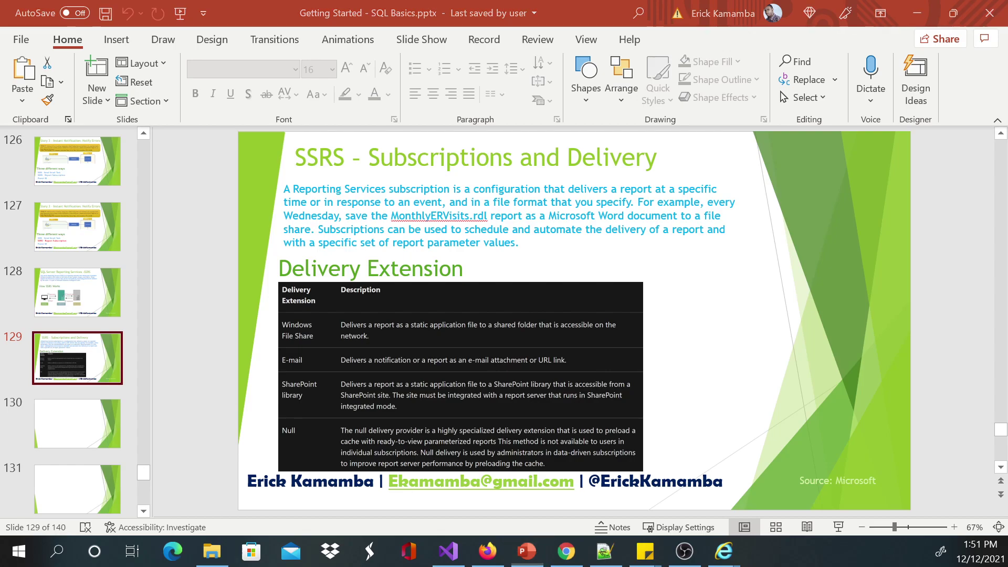
Back in the Patient Errors report, try Landscape print options, cancel, and show the export formats
key("alt+Tab")
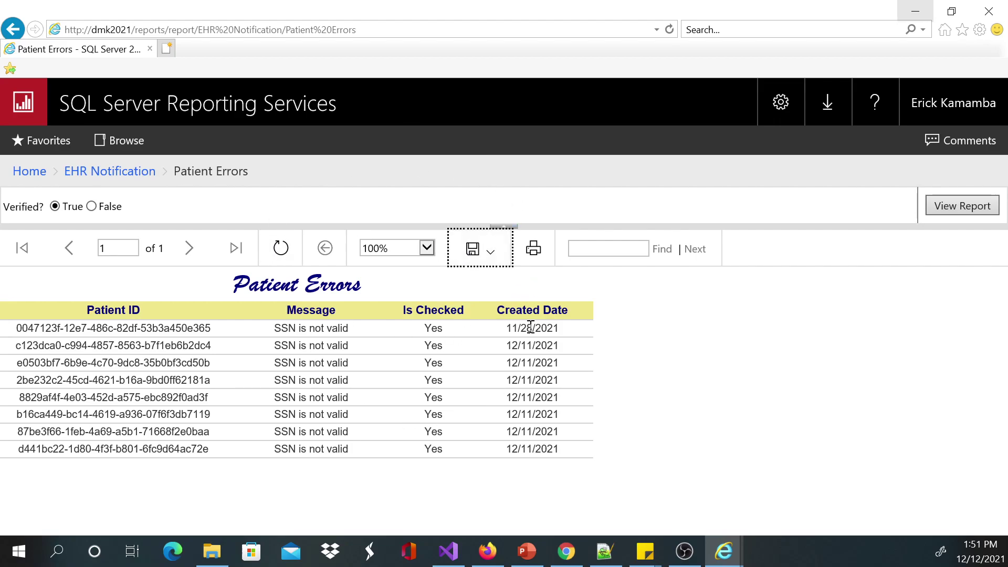
left_click(490, 251)
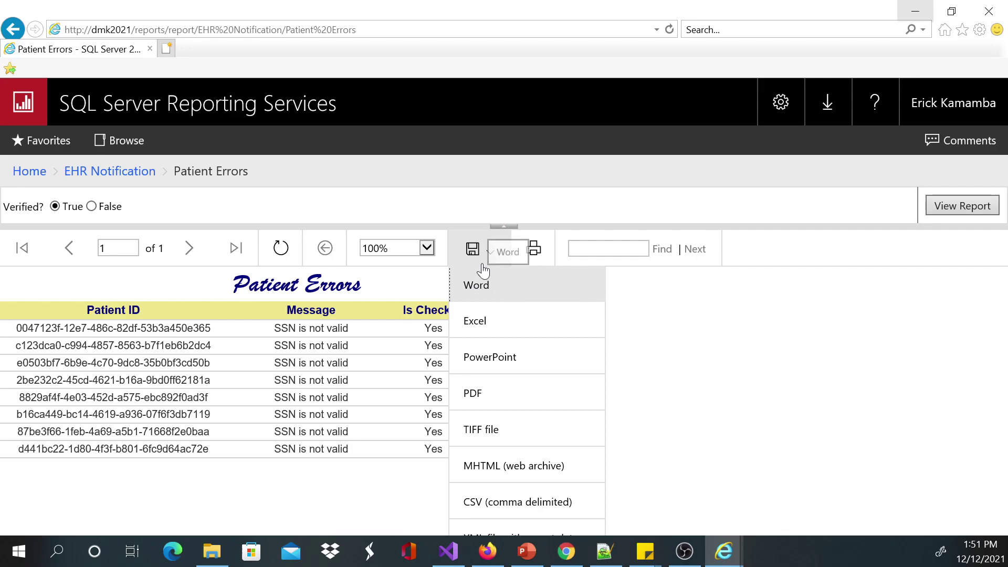
left_click(491, 251)
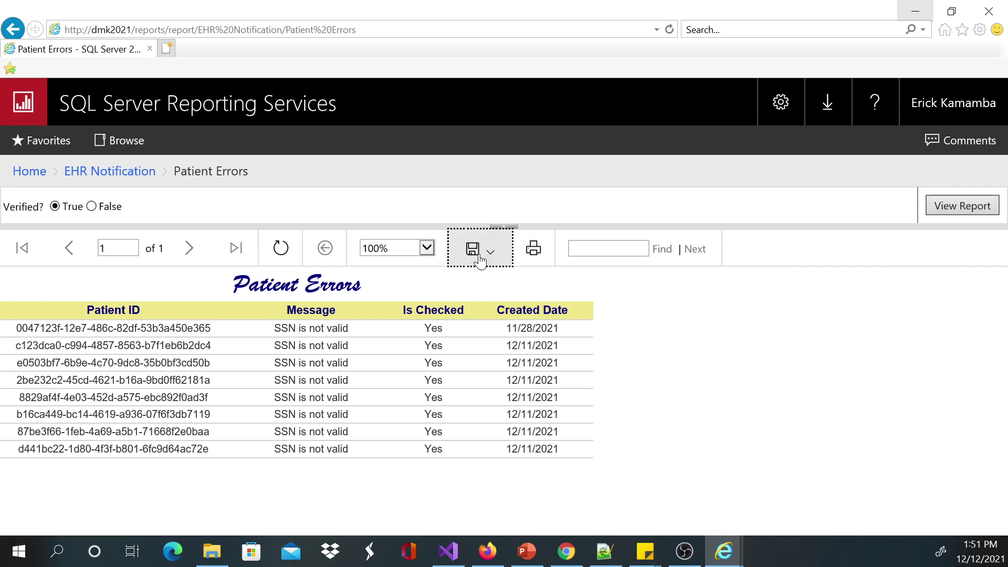
left_click(532, 251)
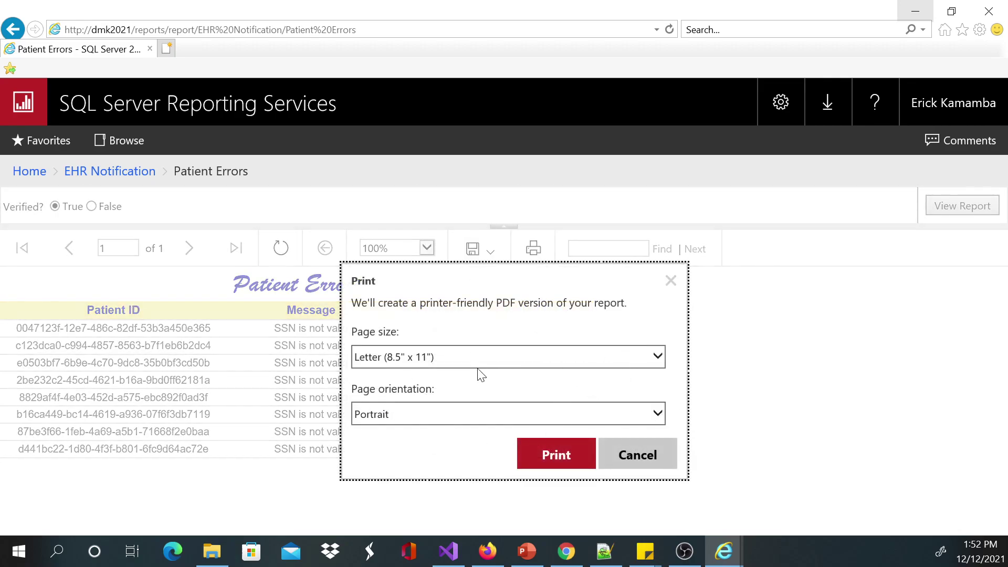
left_click(399, 412)
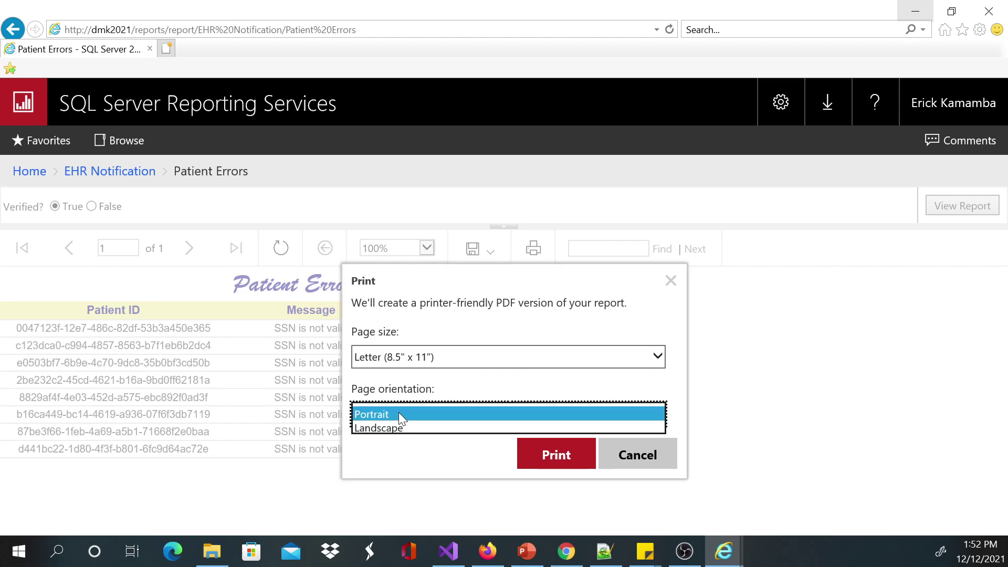
left_click(405, 428)
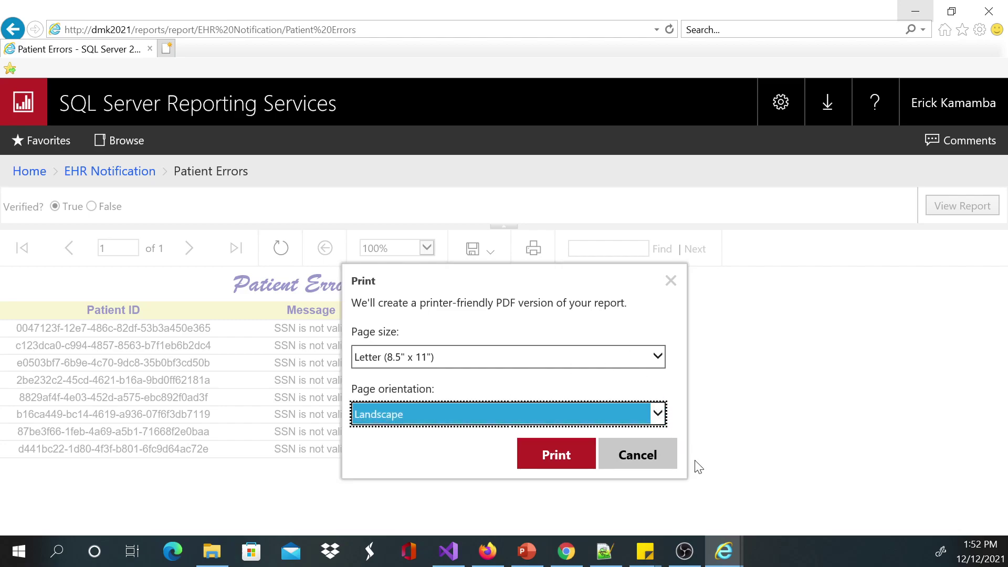
left_click(649, 469)
left_click(490, 253)
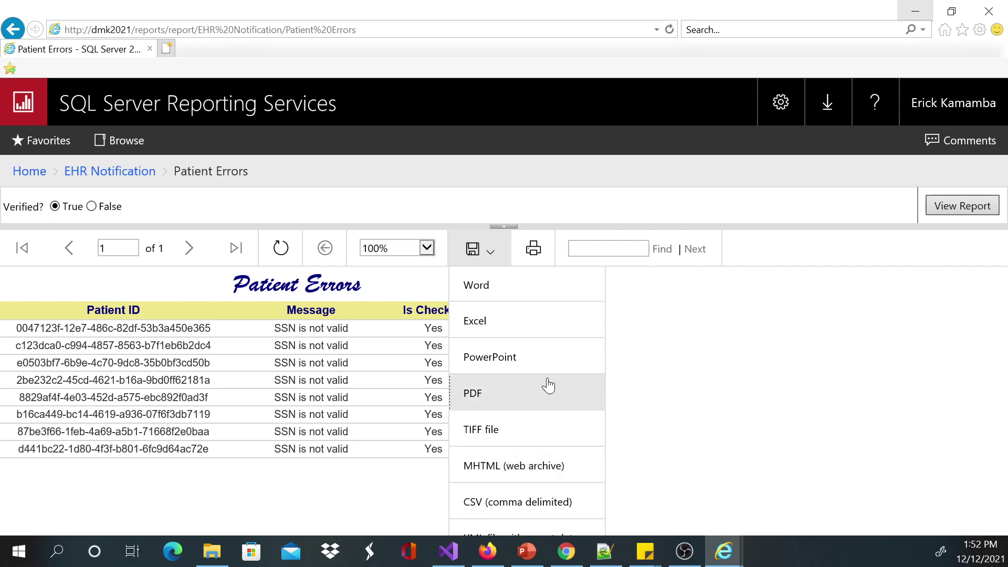
Filter the report to Verified? False, export it to Excel, and open Patient Errors.xlsx
left_click(91, 206)
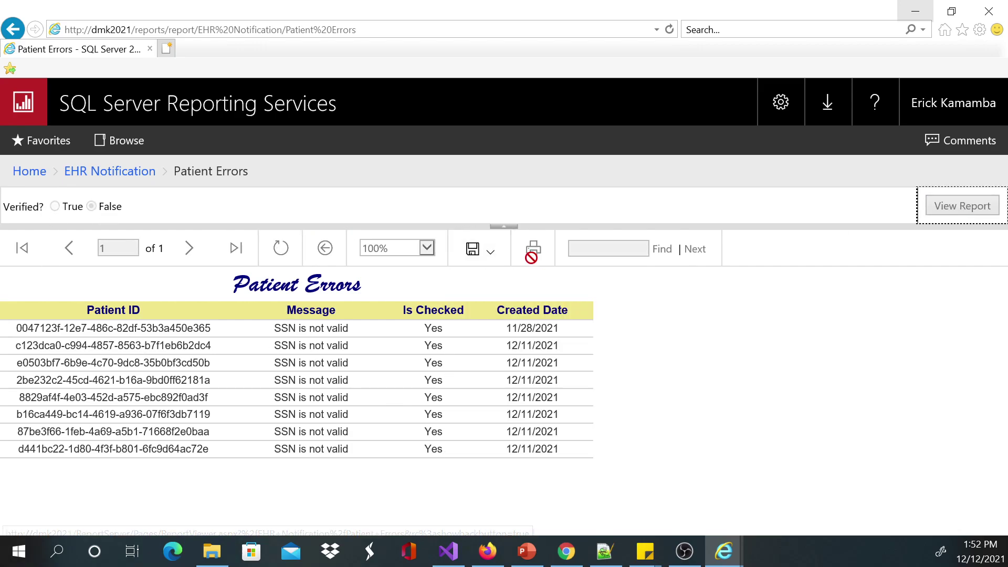
left_click(966, 205)
left_click(478, 249)
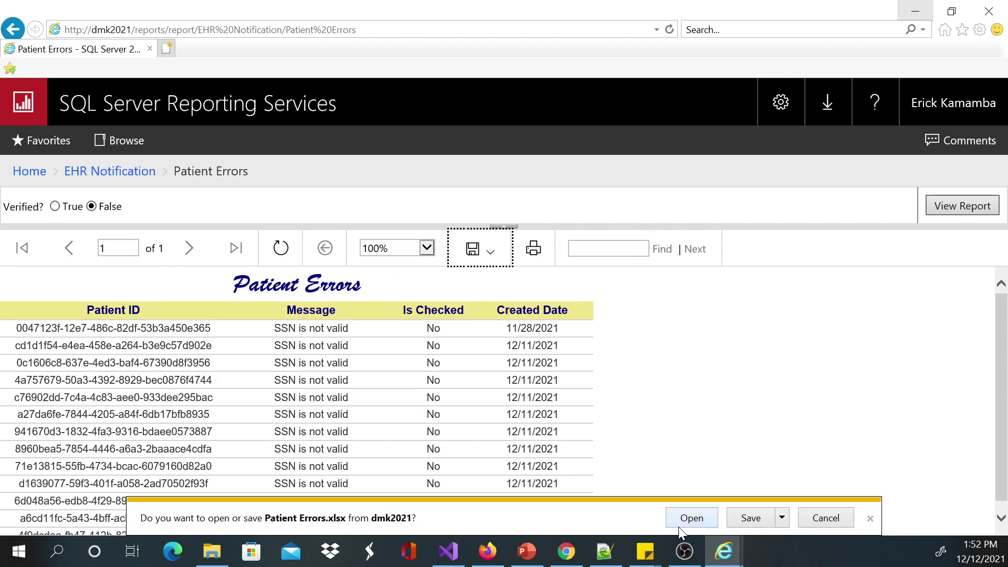
left_click(689, 519)
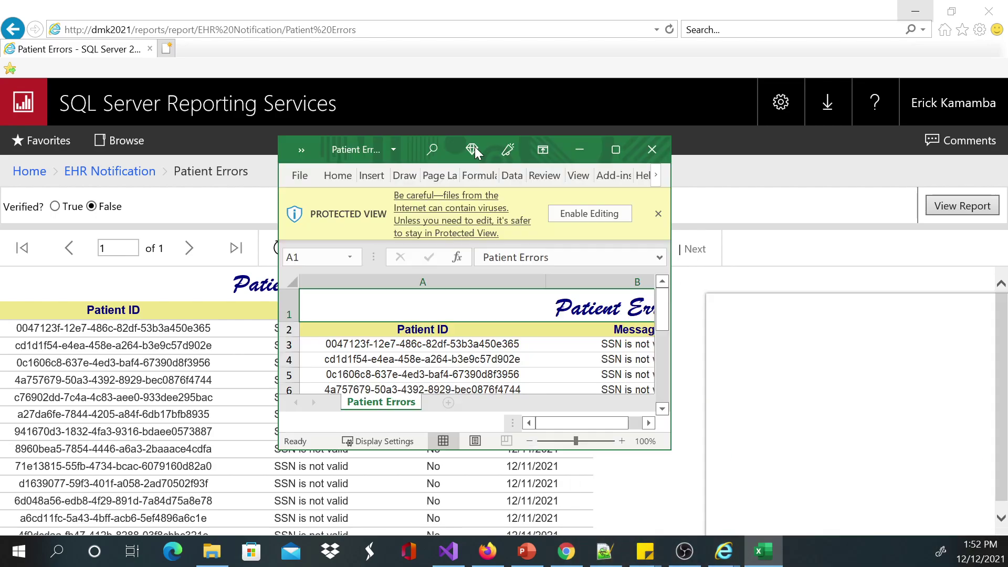
Maximize the Excel window showing Patient Errors.xlsx
left_click_drag(475, 147, 398, 111)
left_click(546, 116)
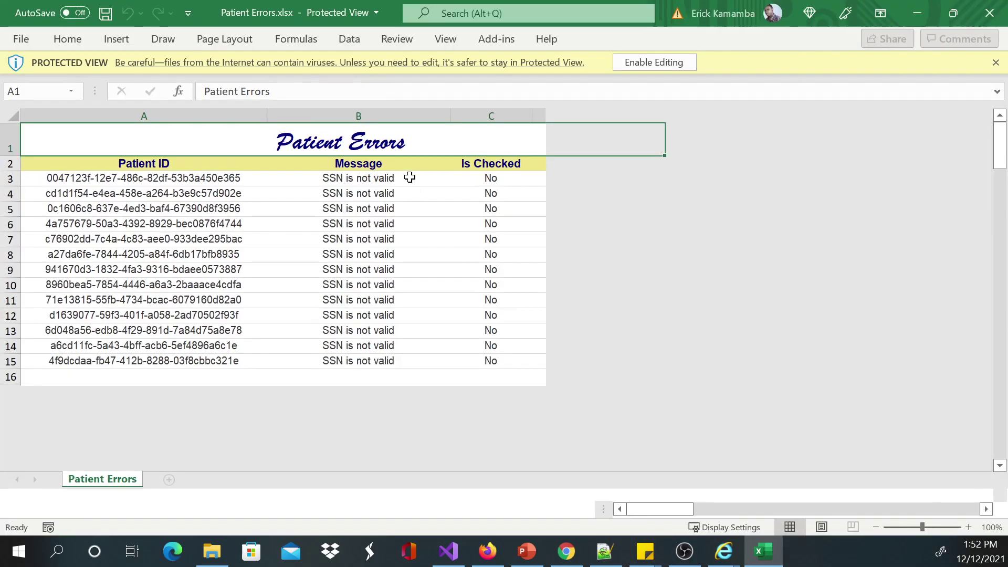
scroll(241, 280, "down", 6)
scroll(241, 279, "up", 6)
Inspect cells in the Message, Is Checked and Created Date columns
left_click(371, 270)
left_click(462, 261)
left_click(513, 239)
left_click(499, 174)
mouse_move(522, 214)
left_mouse_down()
mouse_move(499, 420)
mouse_move(515, 207)
left_mouse_up()
left_click(520, 165)
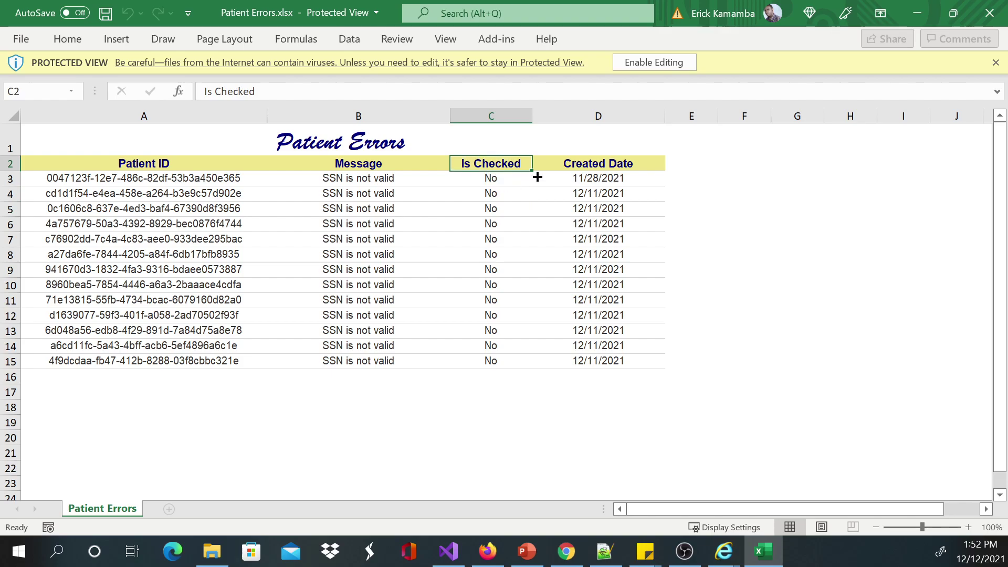
left_click(391, 179)
left_click(614, 177)
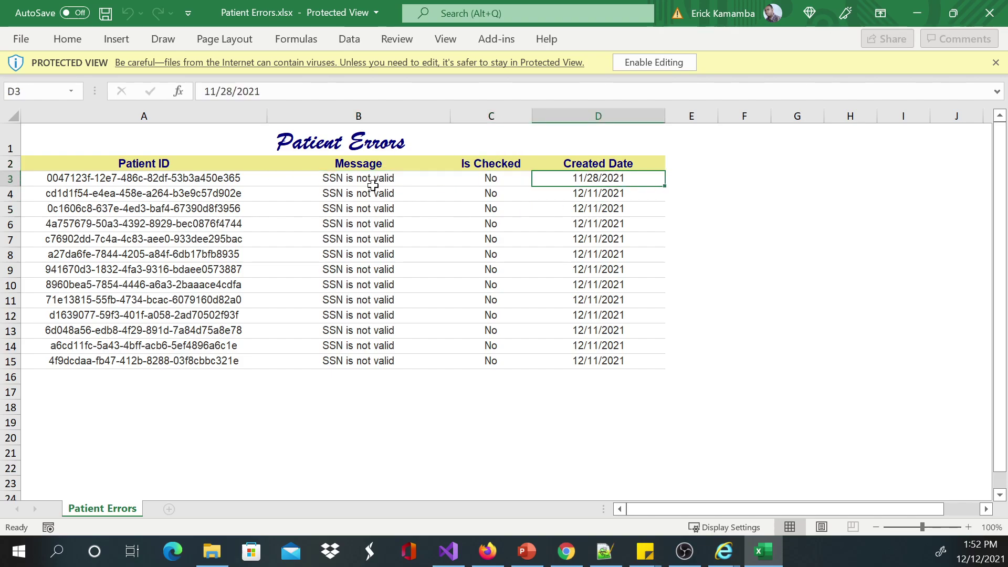
left_click(487, 164)
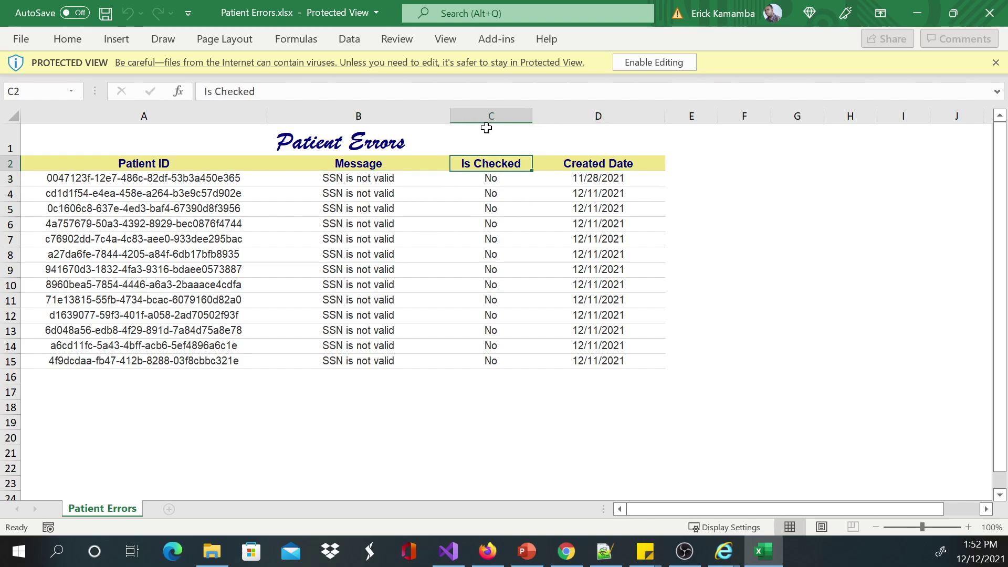
left_click(483, 117)
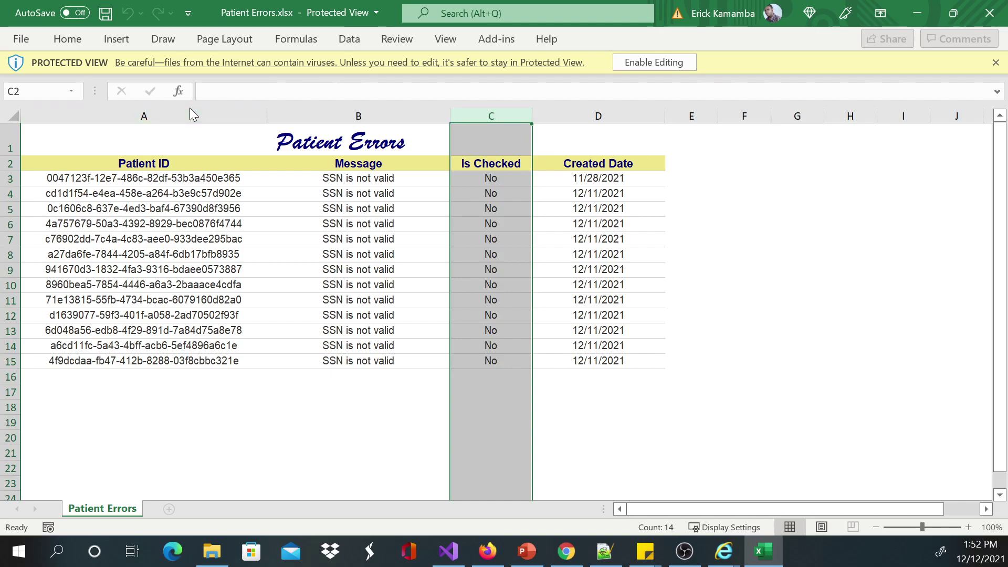
Hide column B (Message) and clear the selection
left_click(362, 117)
right_click(366, 121)
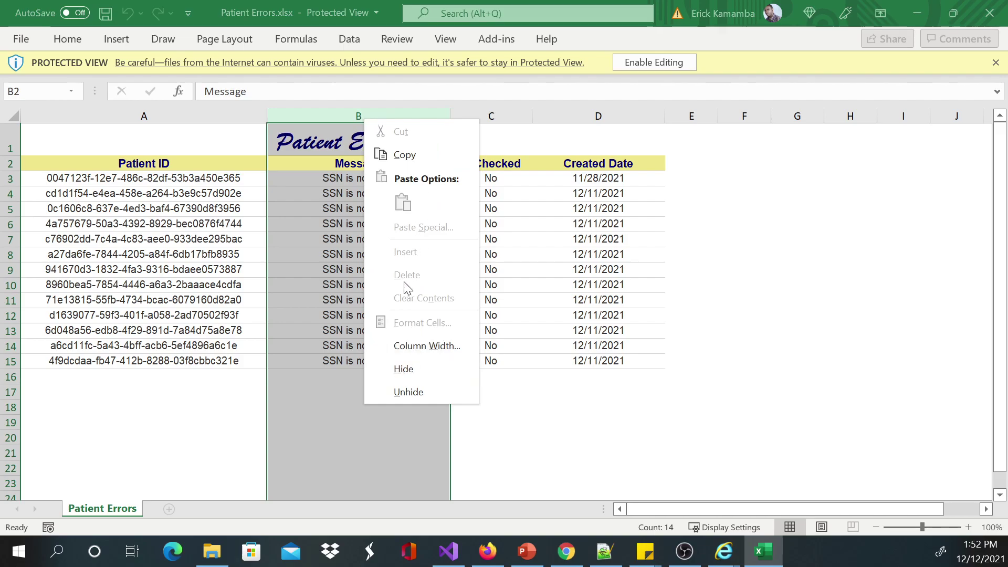
left_click(411, 371)
left_click(418, 408)
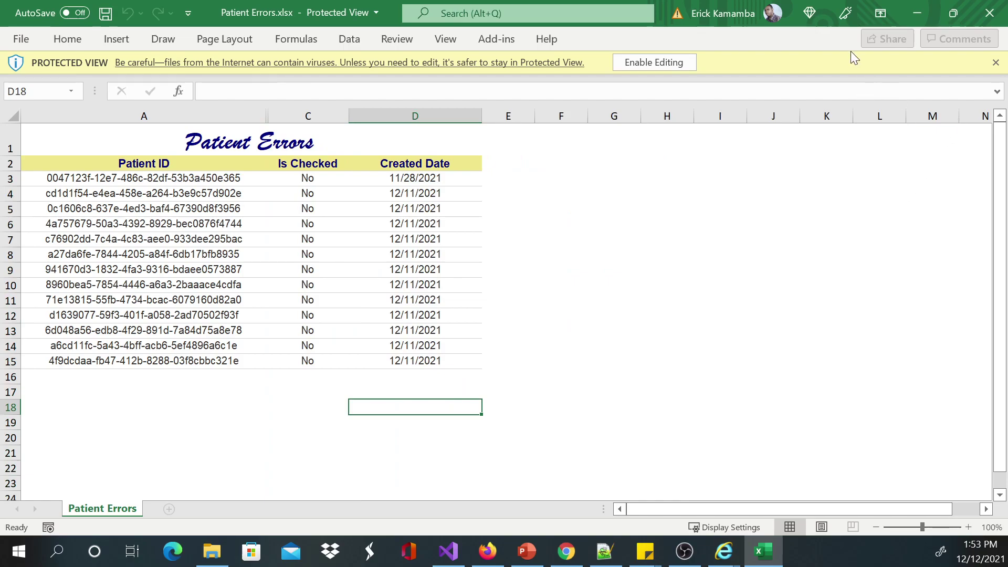
Minimize Excel, export the Patient Errors report as PDF, and open Patient Errors.pdf
left_click(914, 6)
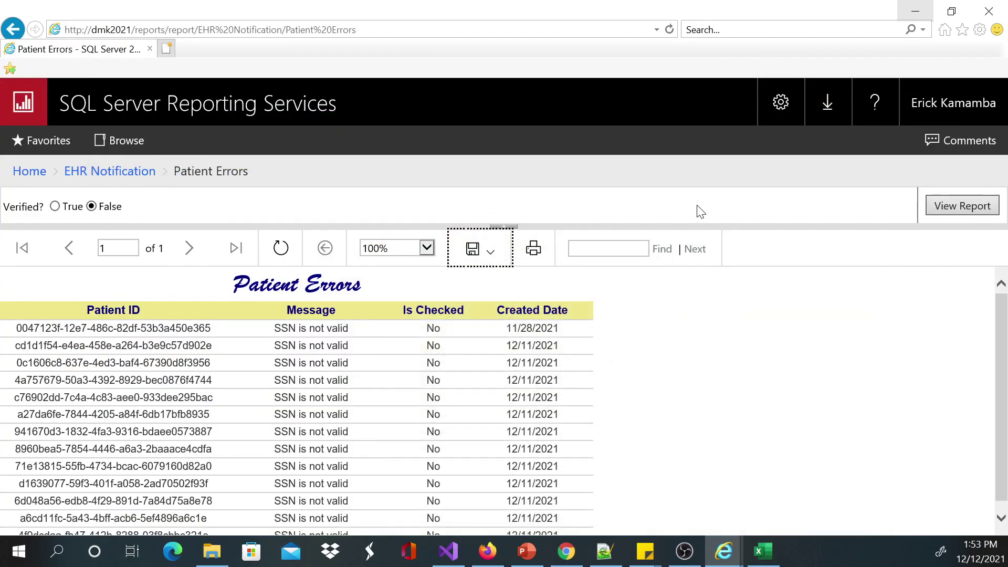
left_click(501, 261)
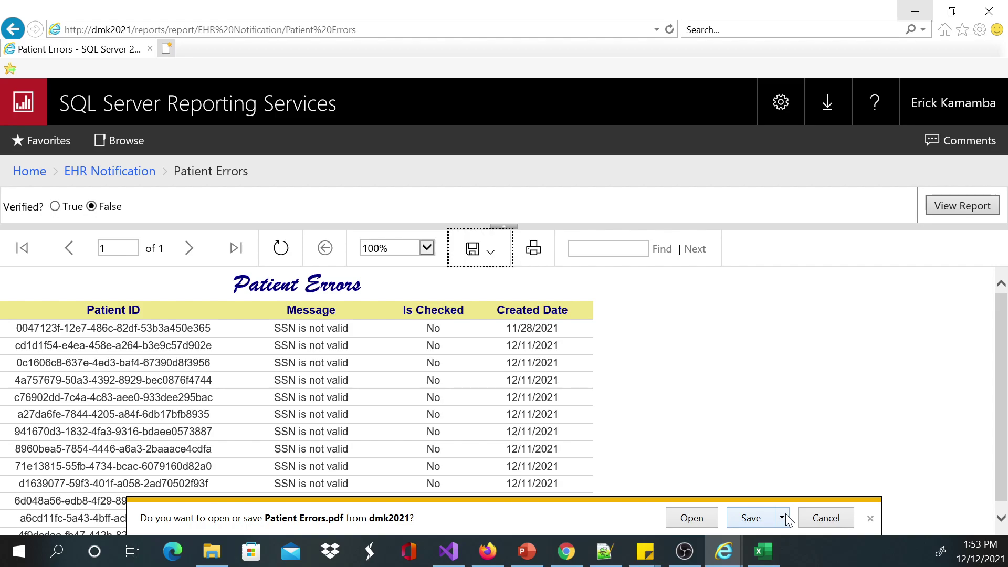
left_click(692, 518)
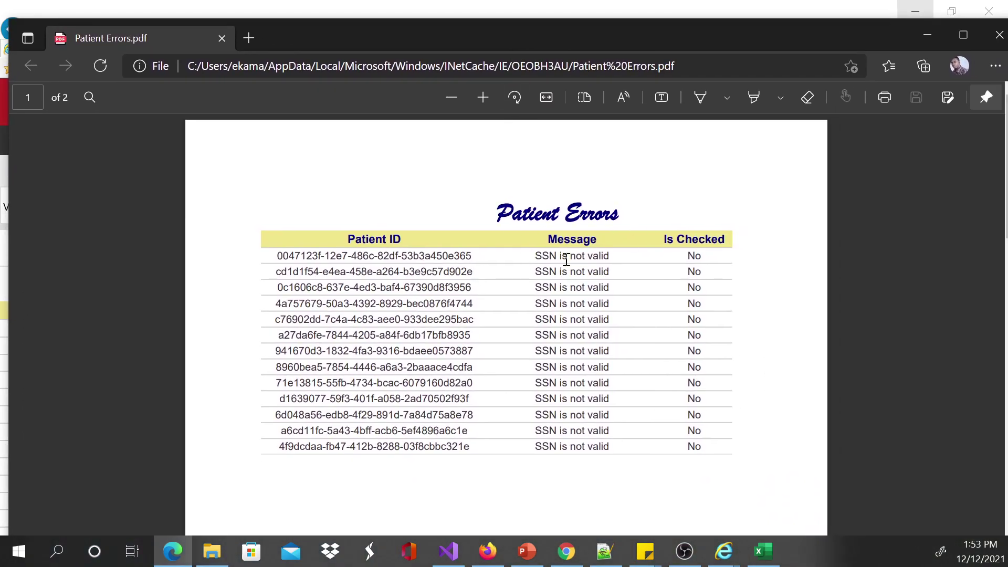
Minimize the PDF and review the report's list of export formats
left_click(927, 34)
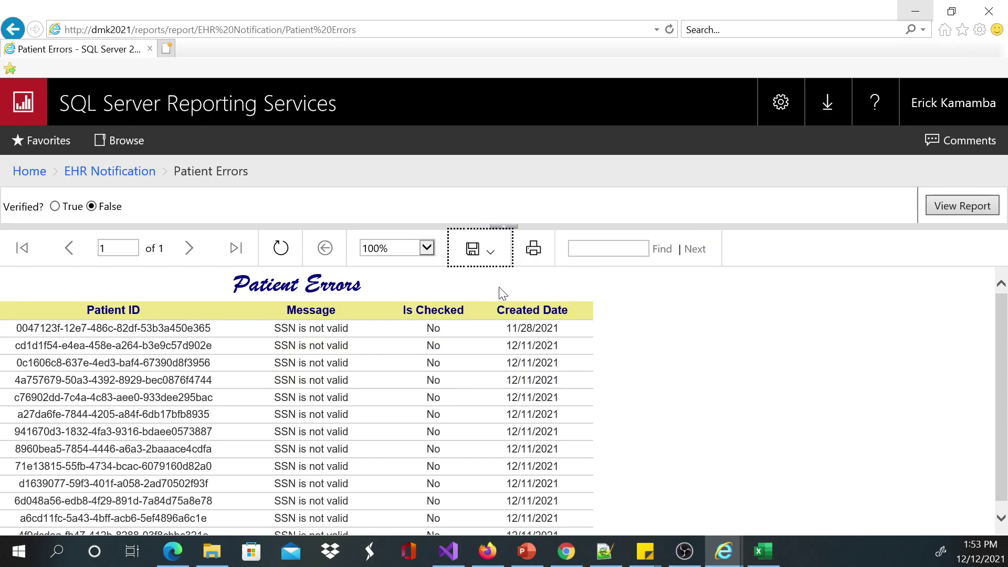
left_click(490, 256)
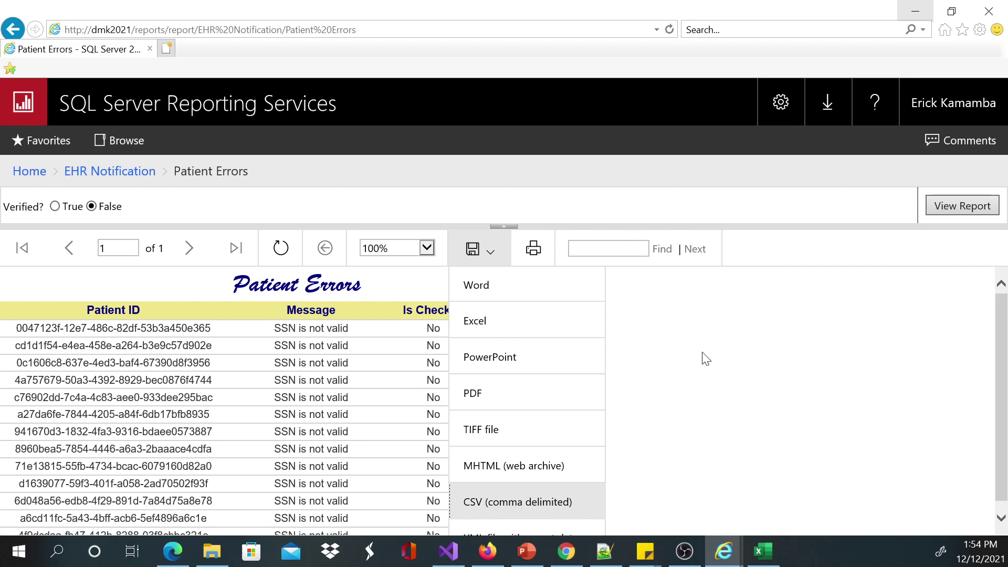
scroll(577, 504, "down", 1)
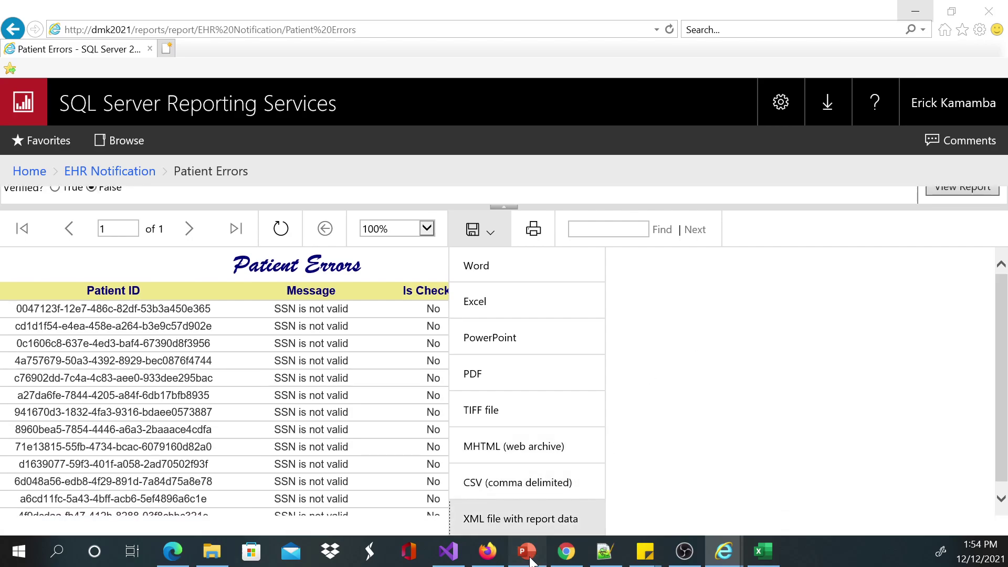
In PowerPoint, show slide 127, 'Story 3 – Instant Notification: Notify Errors'
left_click(527, 552)
scroll(74, 247, "up", 3)
left_click(68, 389)
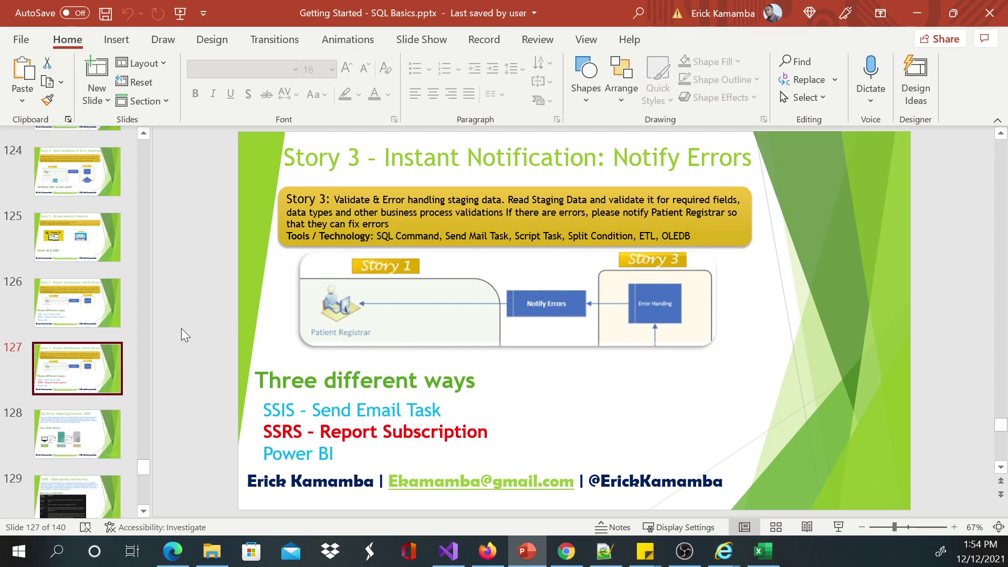
Browse slides 122 through 126, ending on Data Validation & Error Handling
left_click(88, 313)
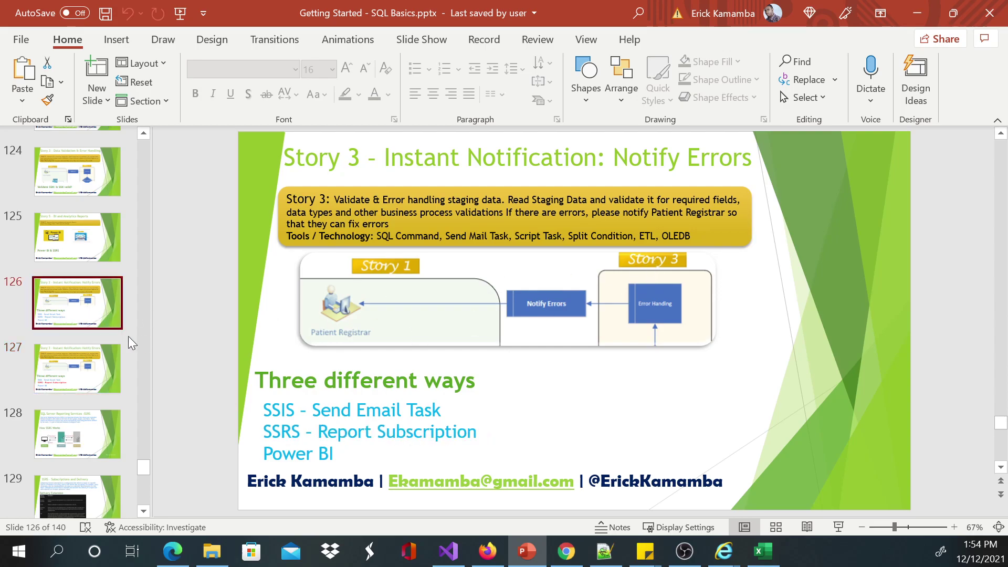
key("Up")
key("Up")
key("Up")
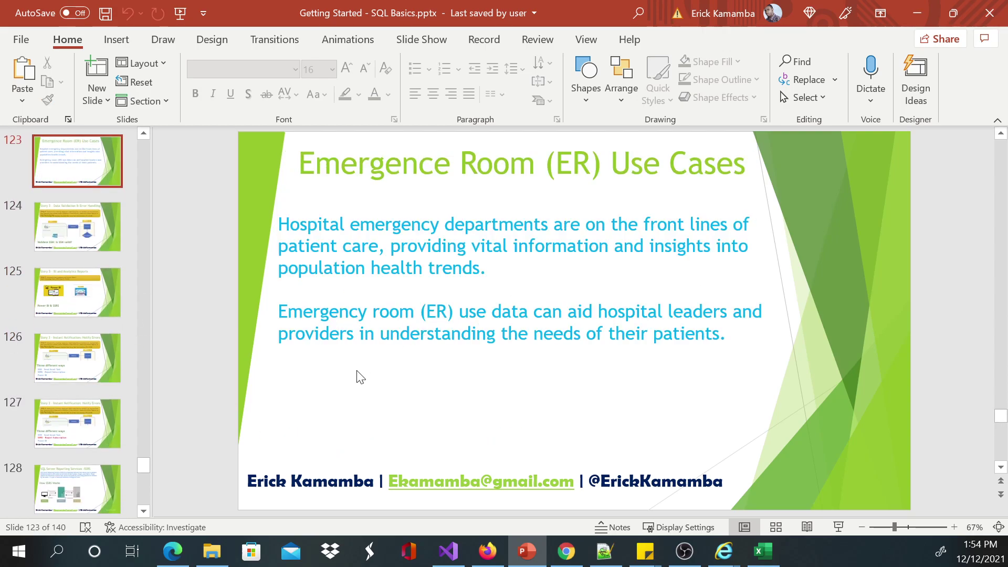
left_click(92, 356)
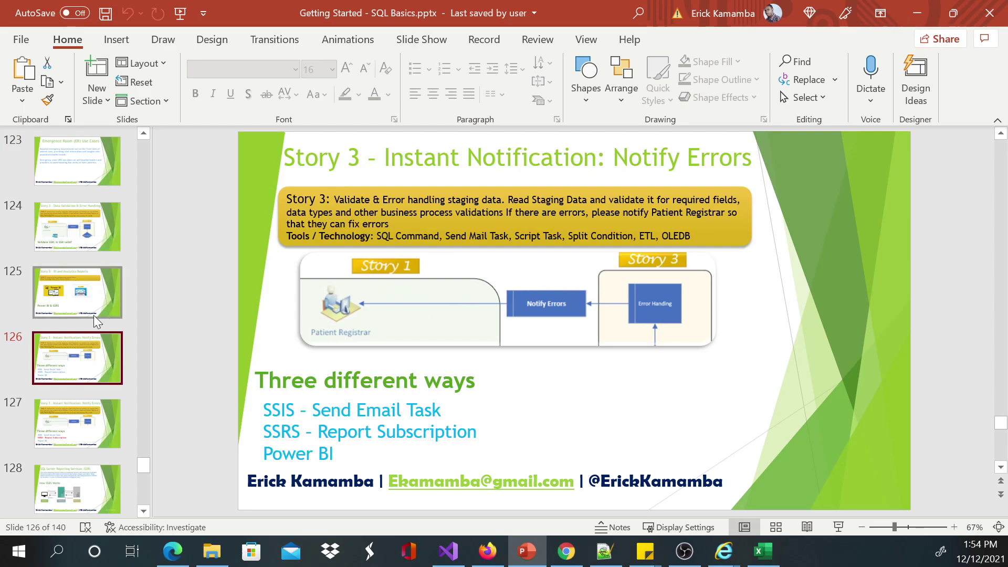
key("Up")
key("Up")
key("Up")
key("Up")
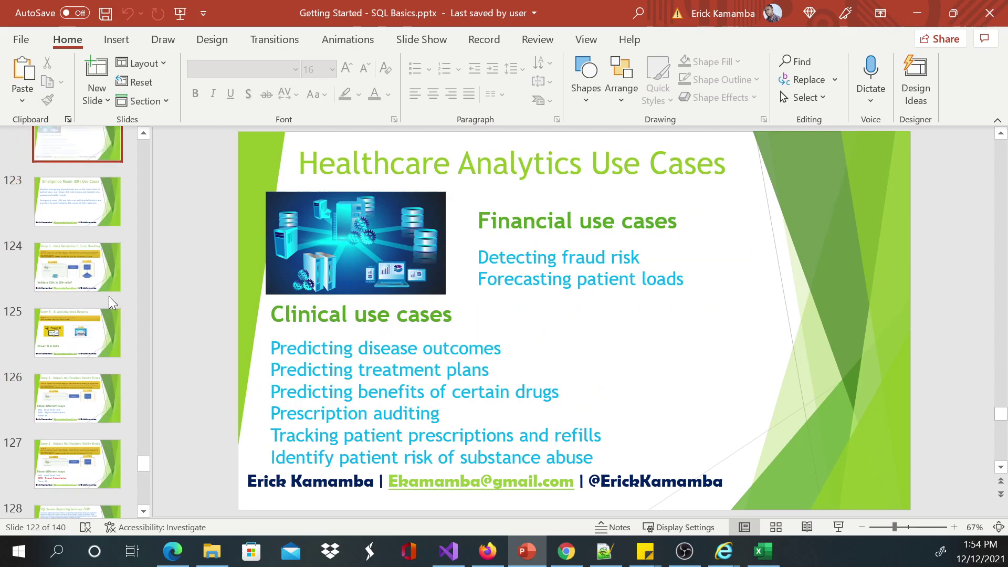
left_click(98, 296)
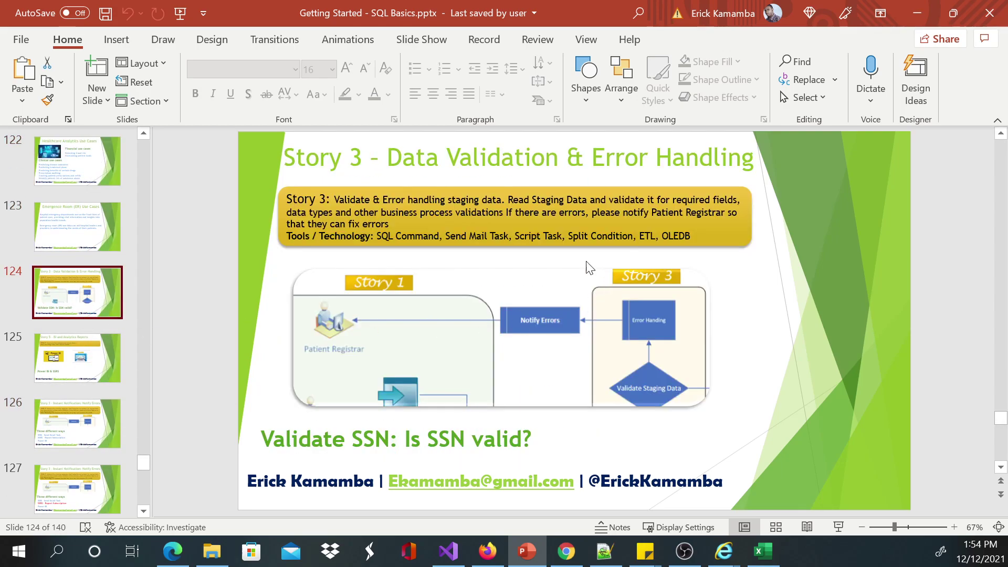
Display slide 106, the Patient Information data Flow diagram
scroll(100, 289, "up", 6)
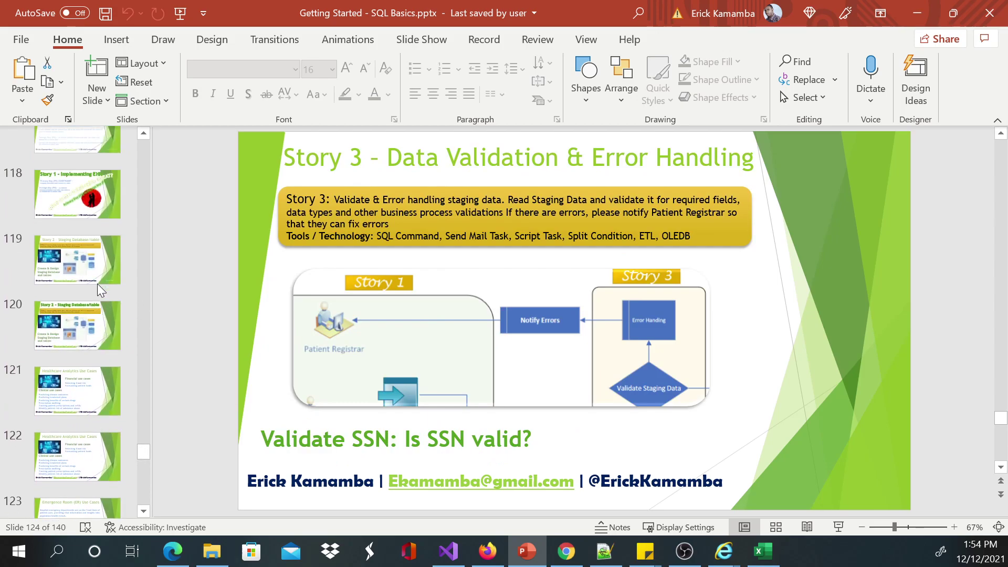
scroll(105, 315, "up", 6)
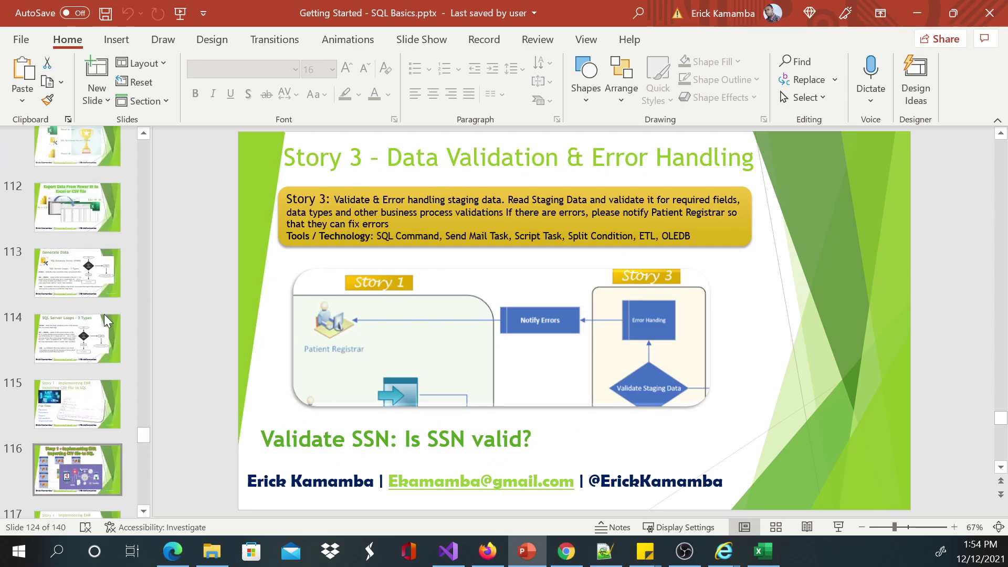
scroll(105, 315, "up", 6)
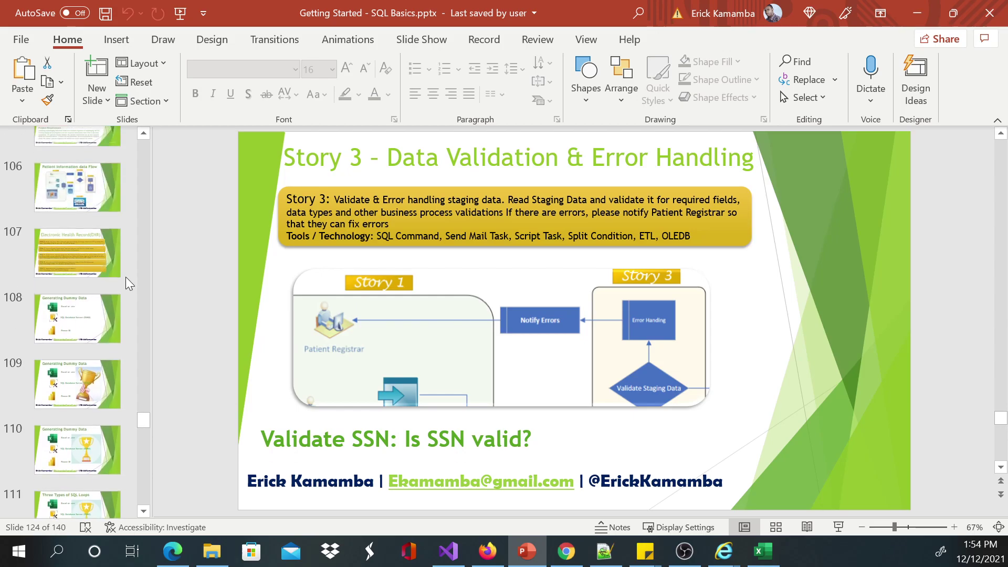
scroll(125, 277, "up", 3)
left_click(71, 368)
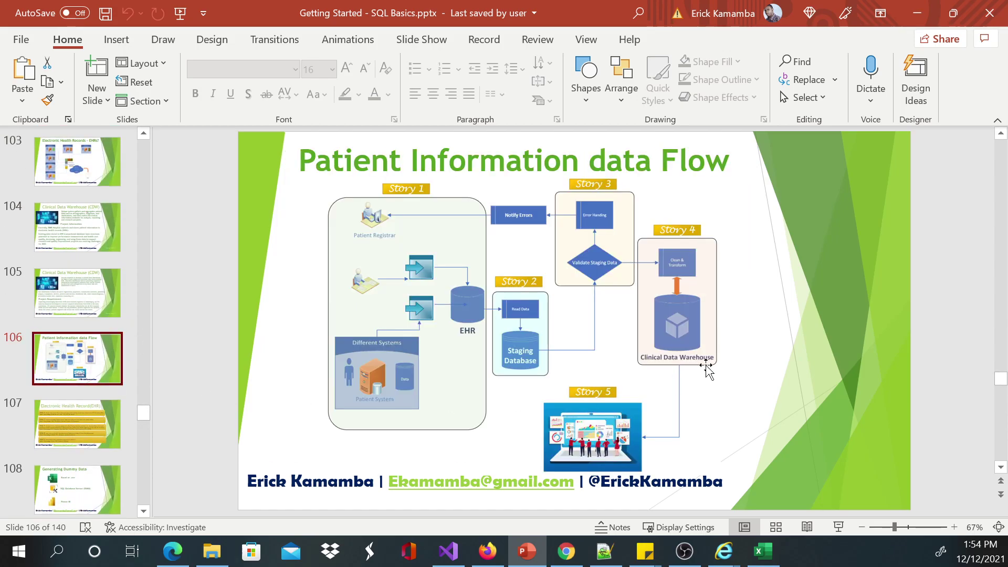